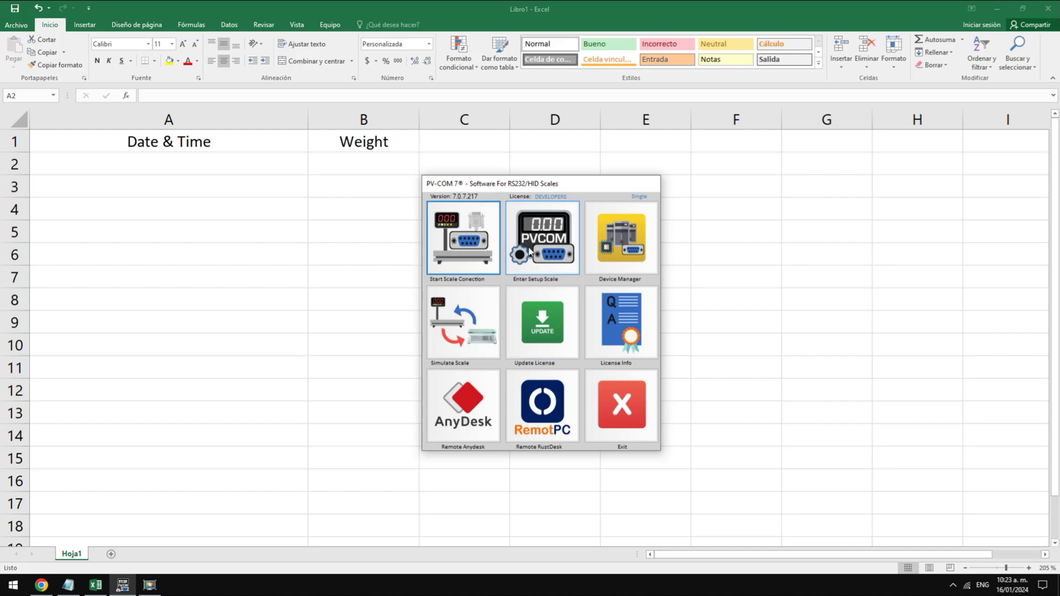
Start the scale connection and record three date-and-time-stamped readings of the 1.62 lb load in Excel, starting at cell A2.
click(479, 266)
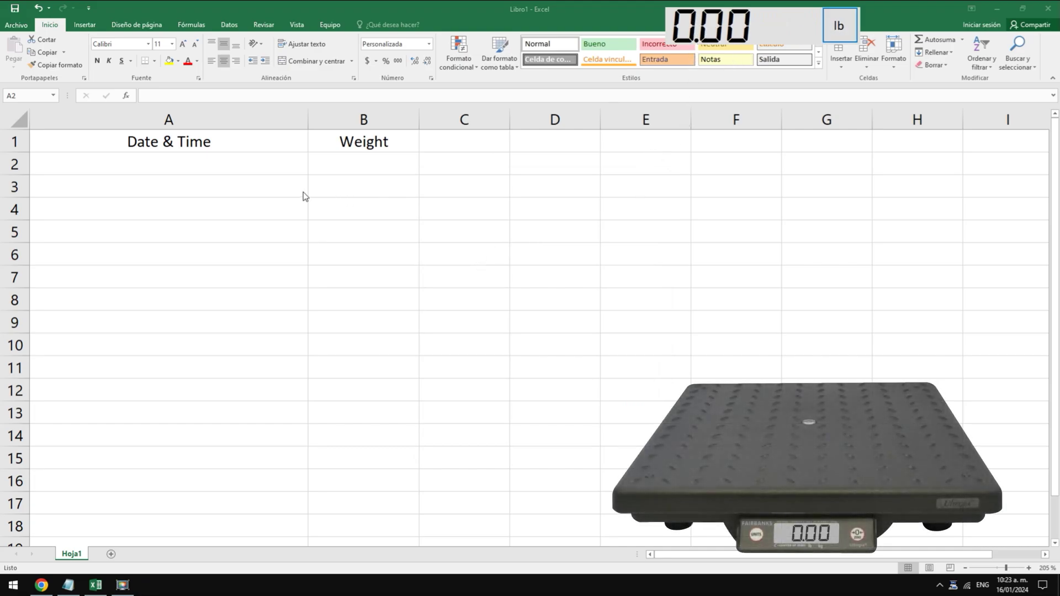
click(256, 169)
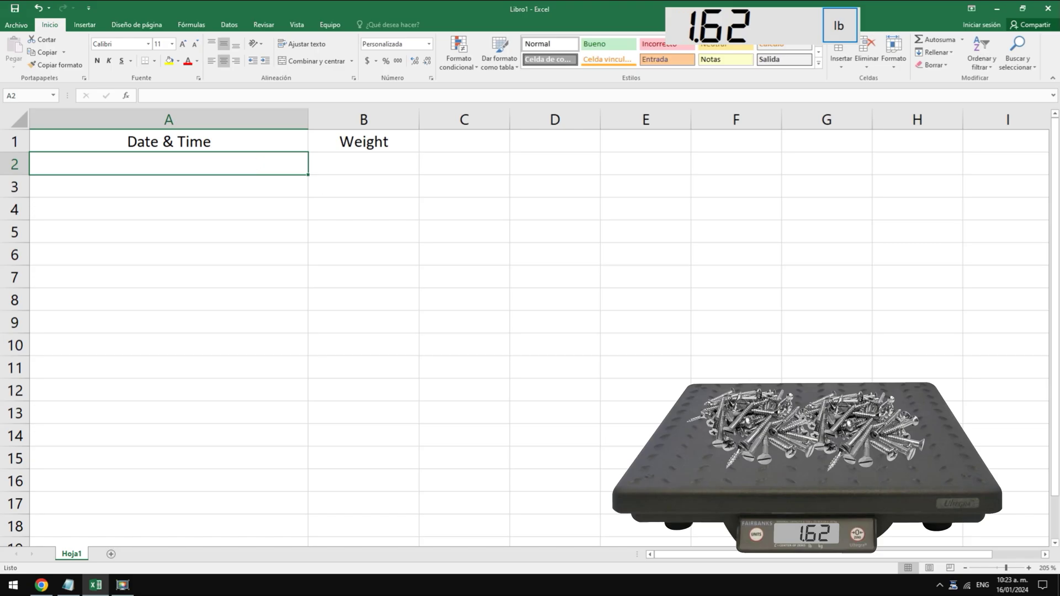
click(830, 33)
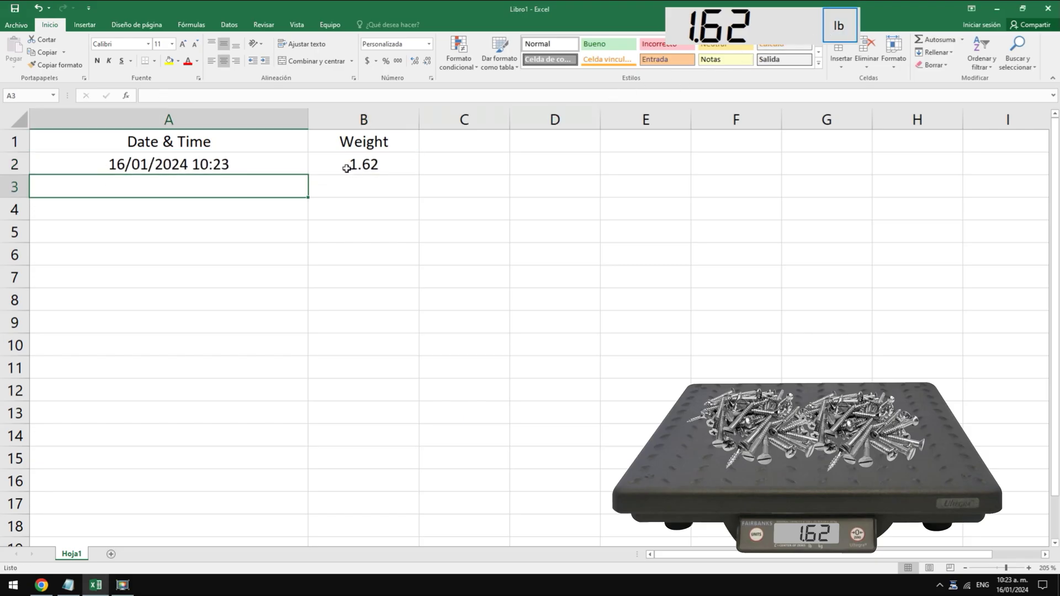
click(838, 26)
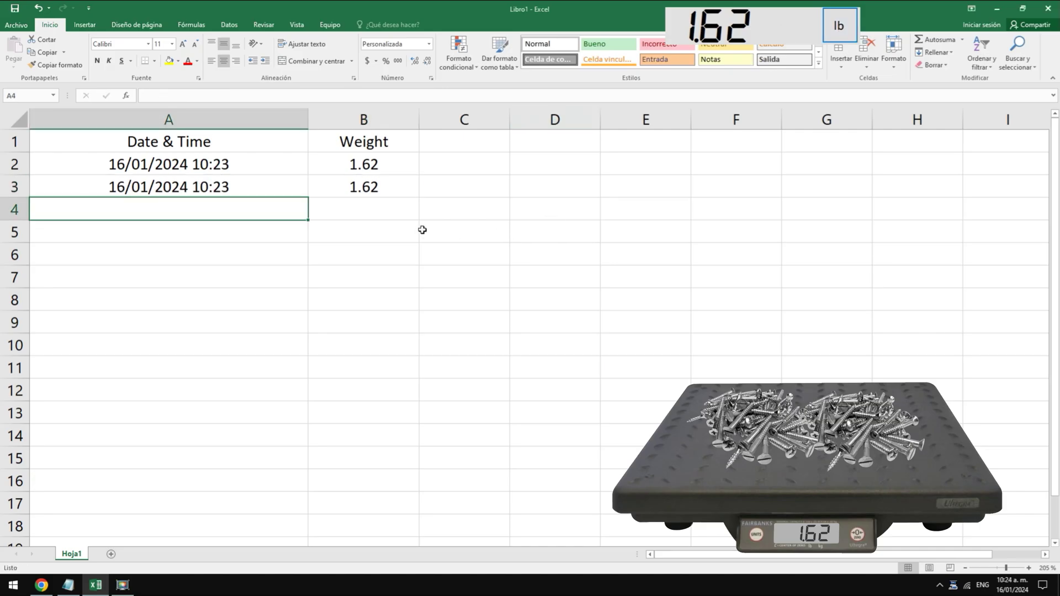
key(F8)
key(F8)
click(839, 27)
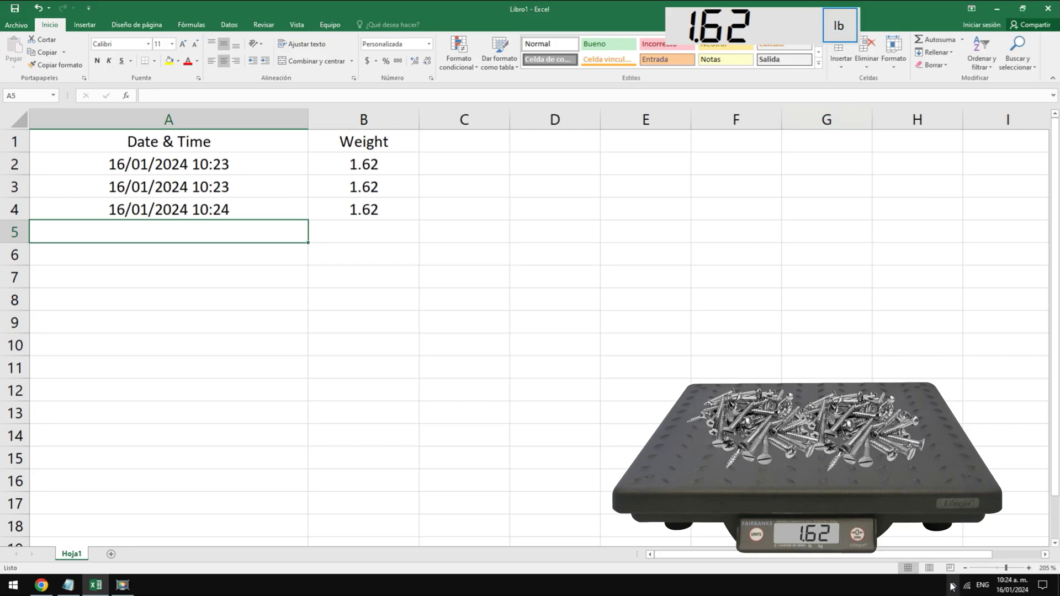
Return to the PV-COM 7 main menu and open the shortcut settings in the setup of Scale 1.
click(953, 587)
right_click(933, 562)
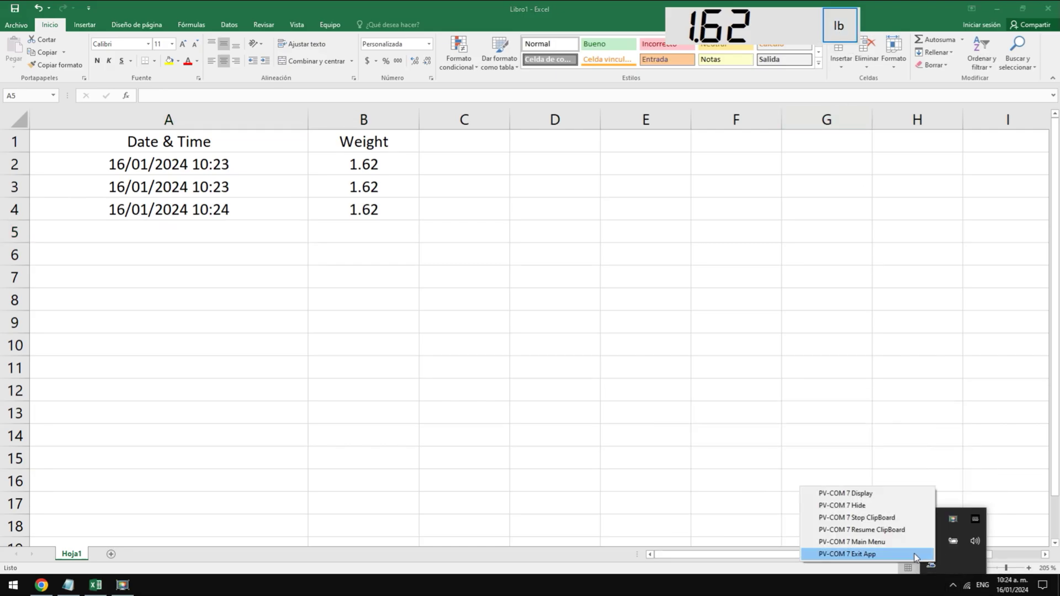
click(888, 549)
click(539, 235)
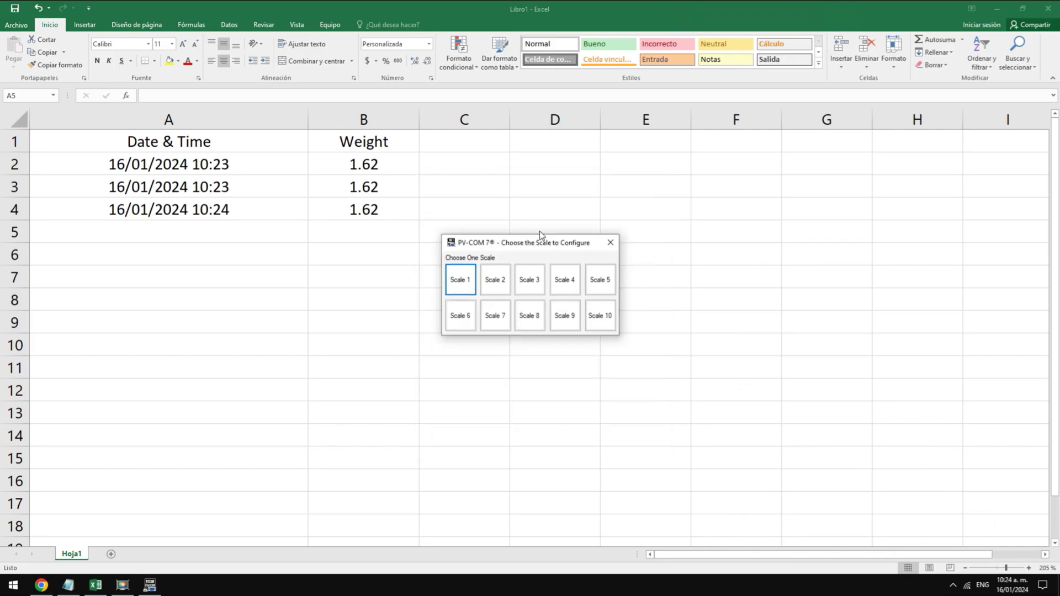
click(468, 271)
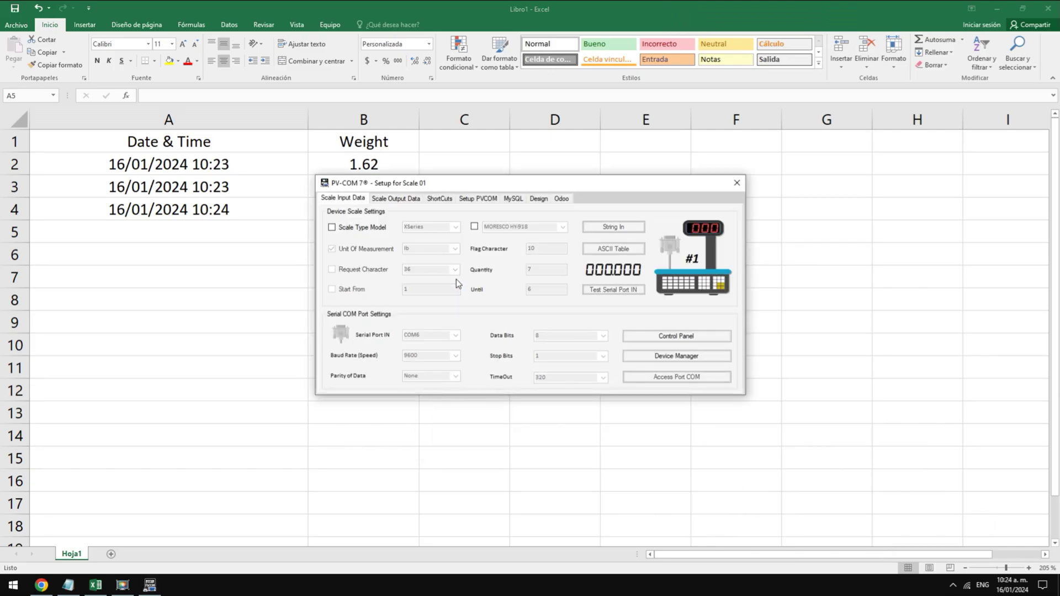
click(426, 200)
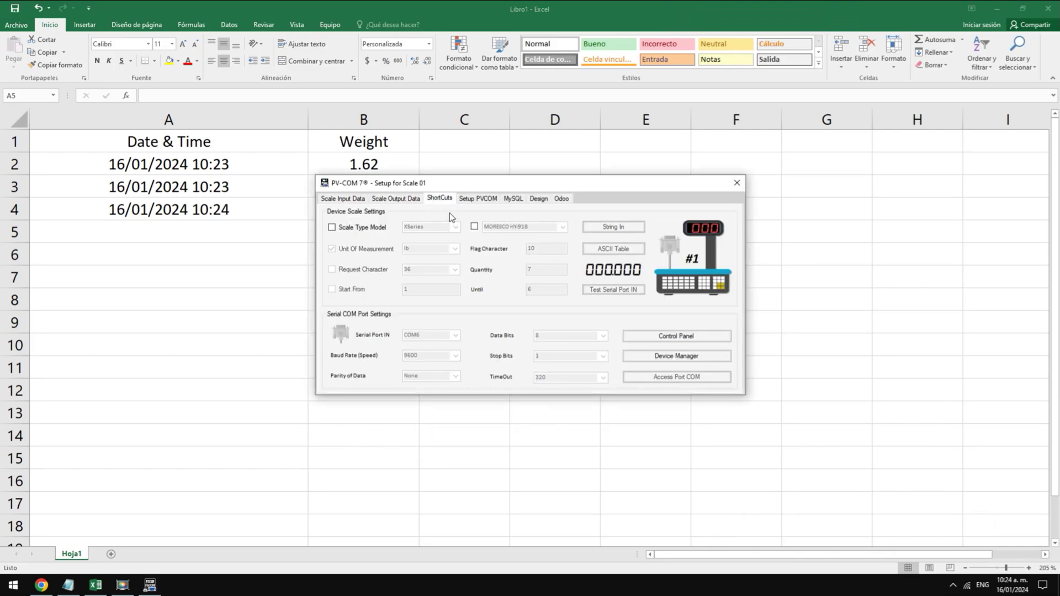
Set ShortCut 1 to F9 and its weight-receiving application to Chrome, and close the Scale 1 setup.
click(420, 225)
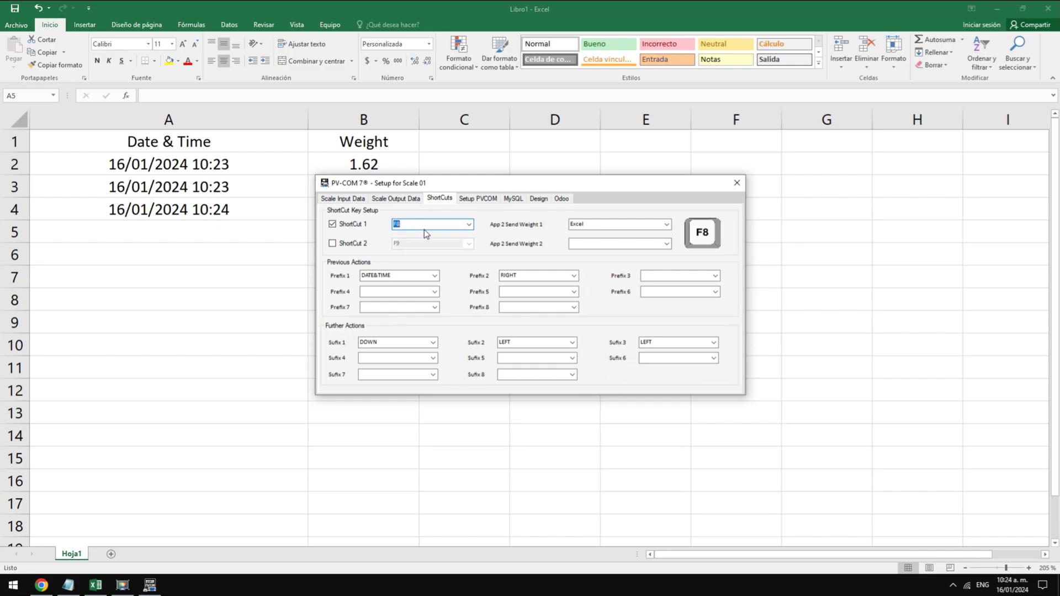
click(470, 225)
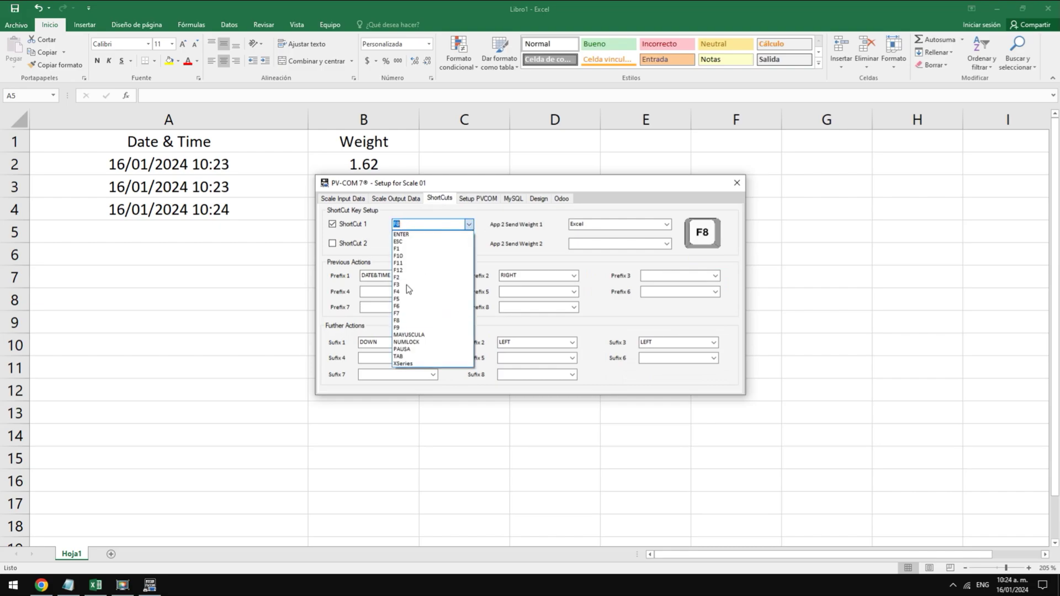
click(403, 325)
click(600, 223)
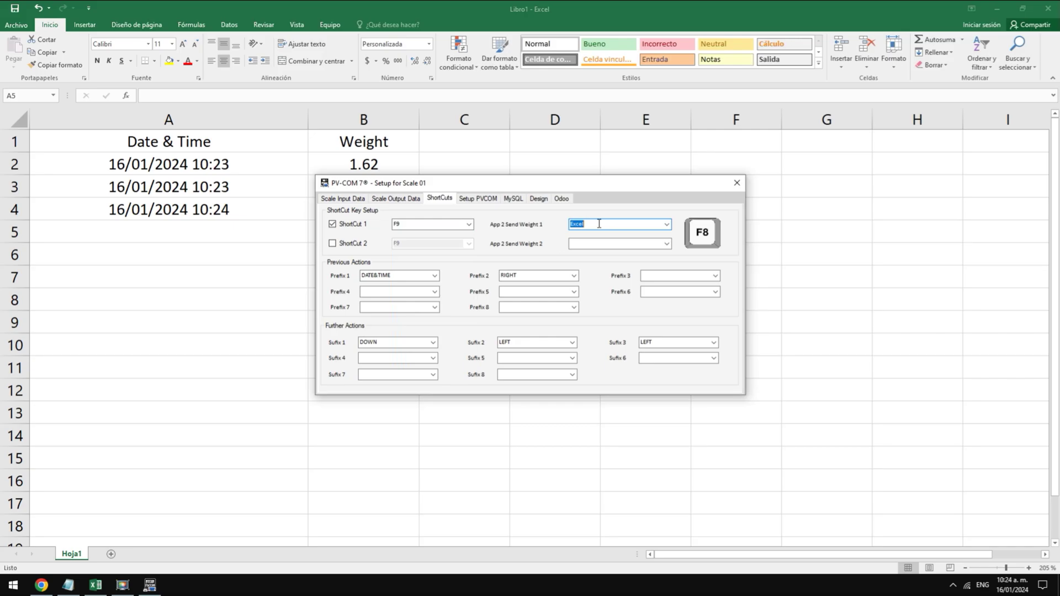
text(Chrome)
click(737, 183)
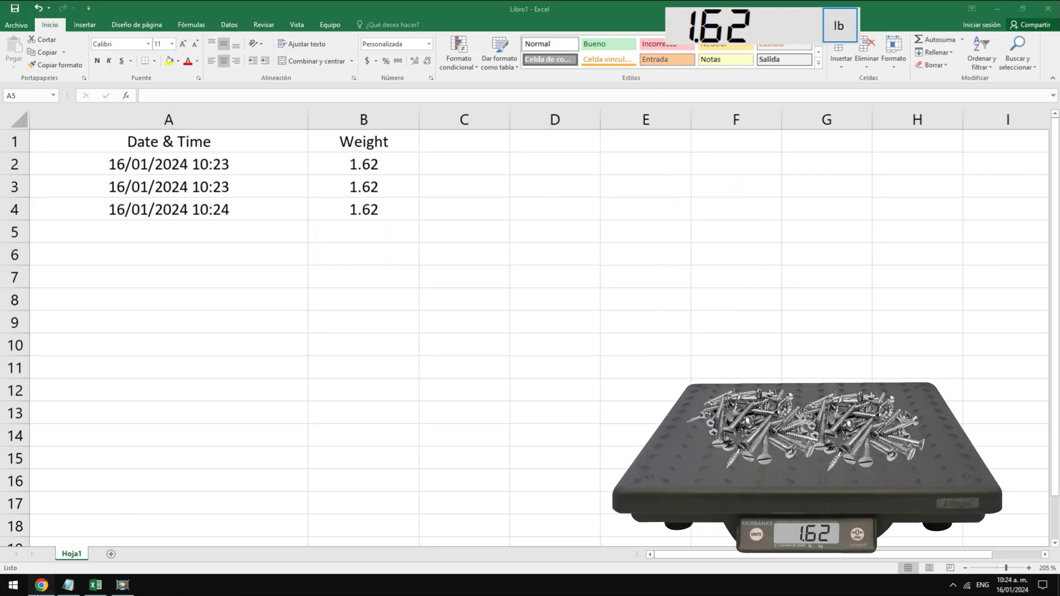
Switch to the Google Sheets datalogger in Chrome and record two date-stamped 1.62 readings in rows 2 and 3.
click(41, 586)
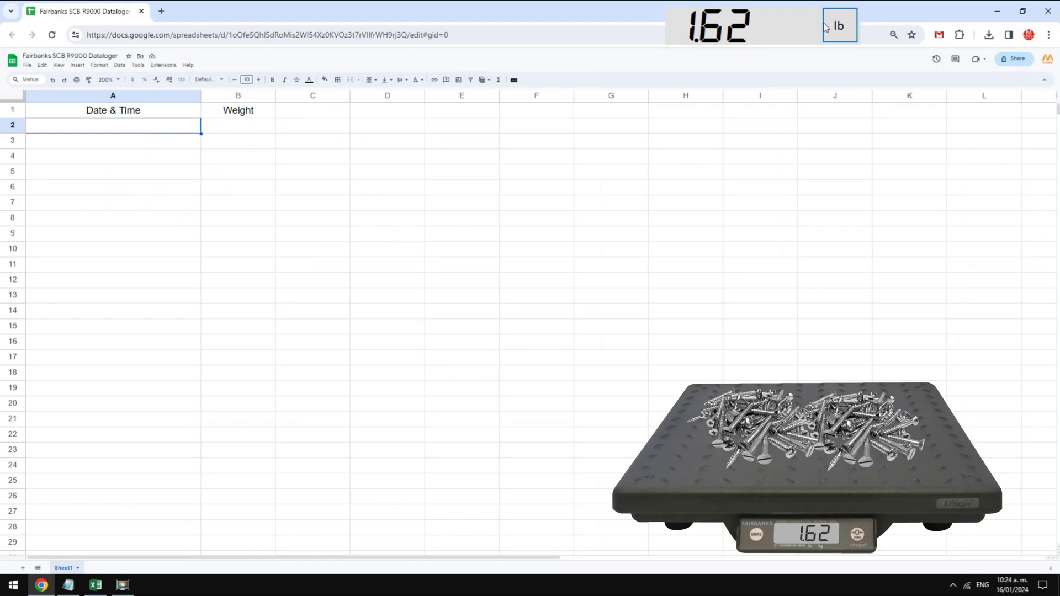
click(831, 38)
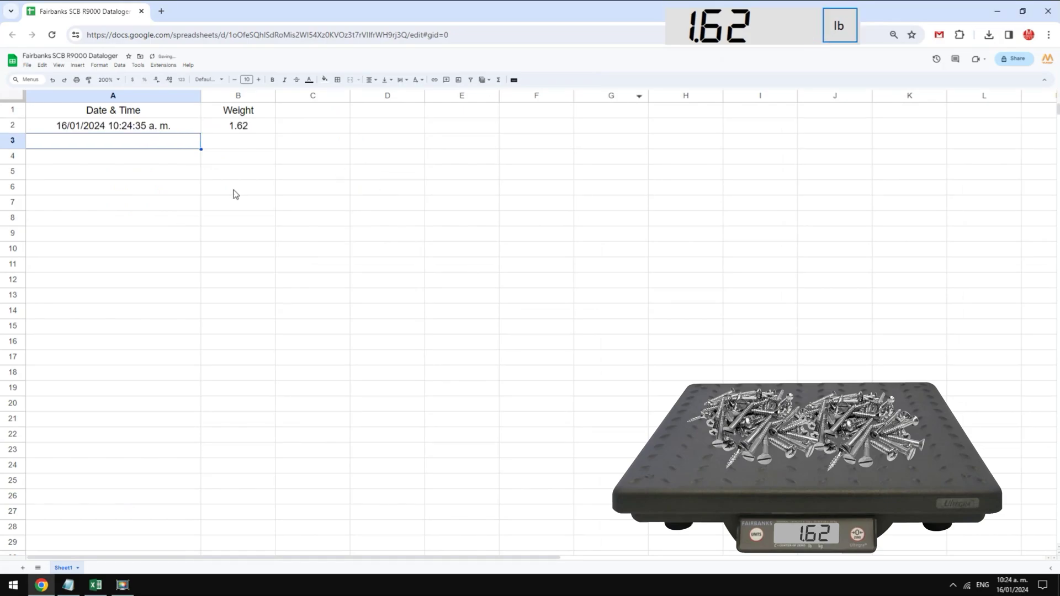
key(F9)
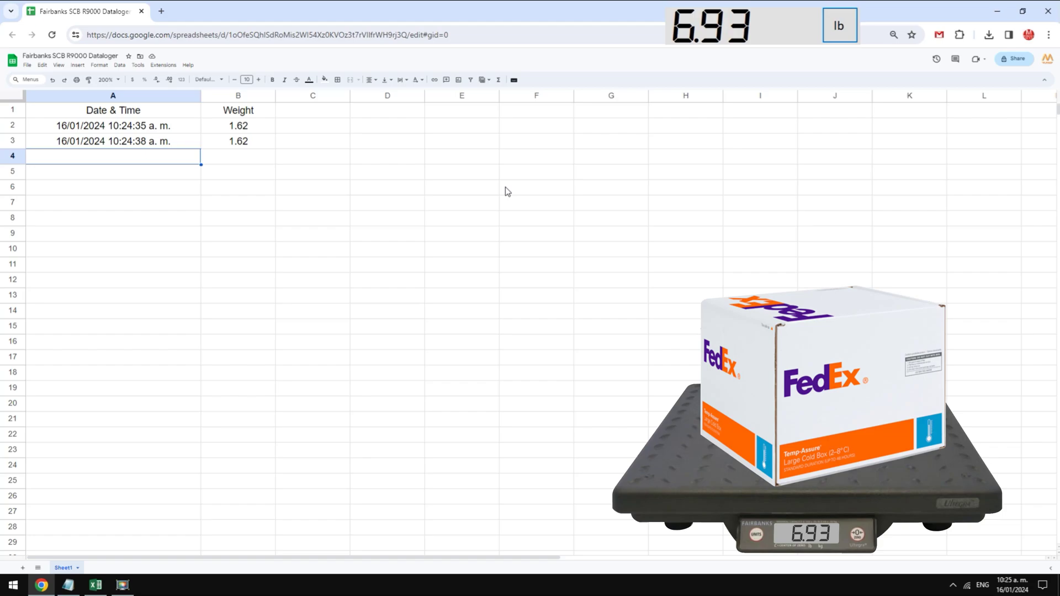
Record two readings of the box's weight, 6.93, with date and time in rows 4 and 5 of the sheet.
text(16/01/2024 10:25:07 a. m.)
key(Tab)
text(6.93)
key(Return)
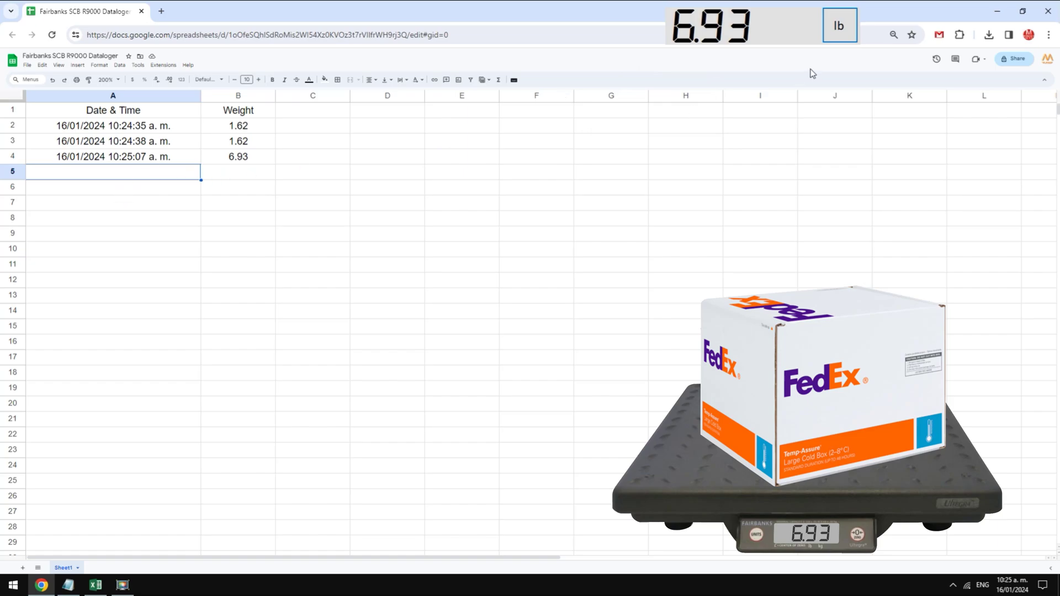
click(840, 29)
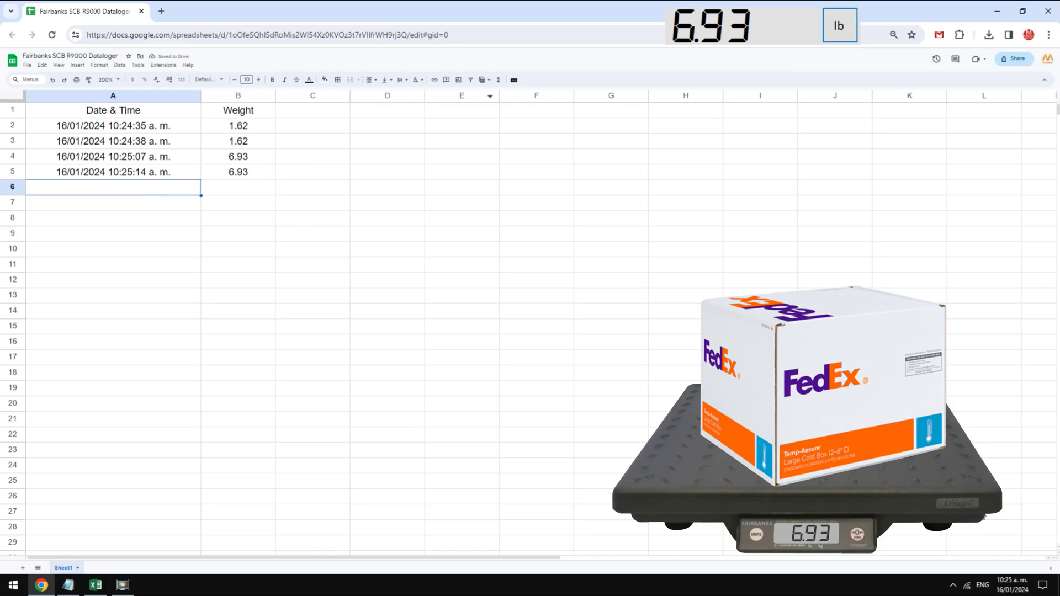
Go back to the PV-COM 7 main menu and reopen Scale 1's shortcut settings.
click(952, 584)
right_click(931, 563)
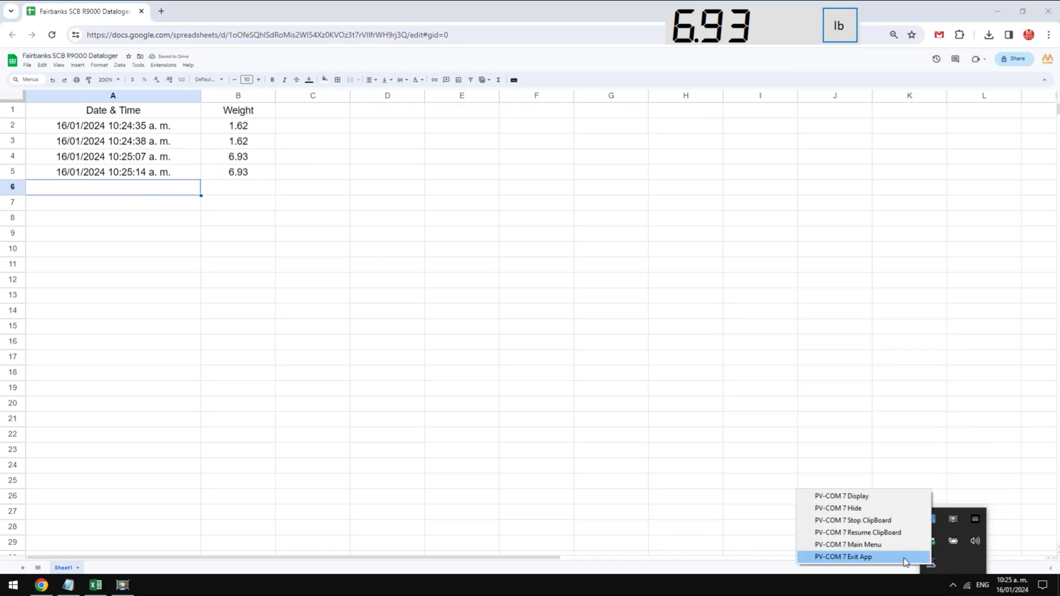
click(894, 545)
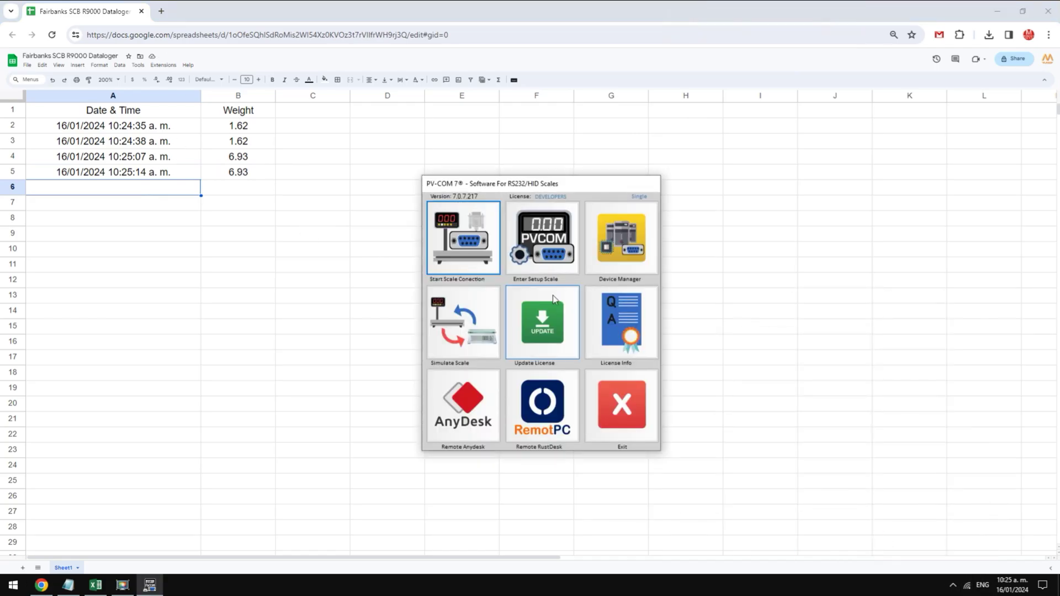
click(475, 240)
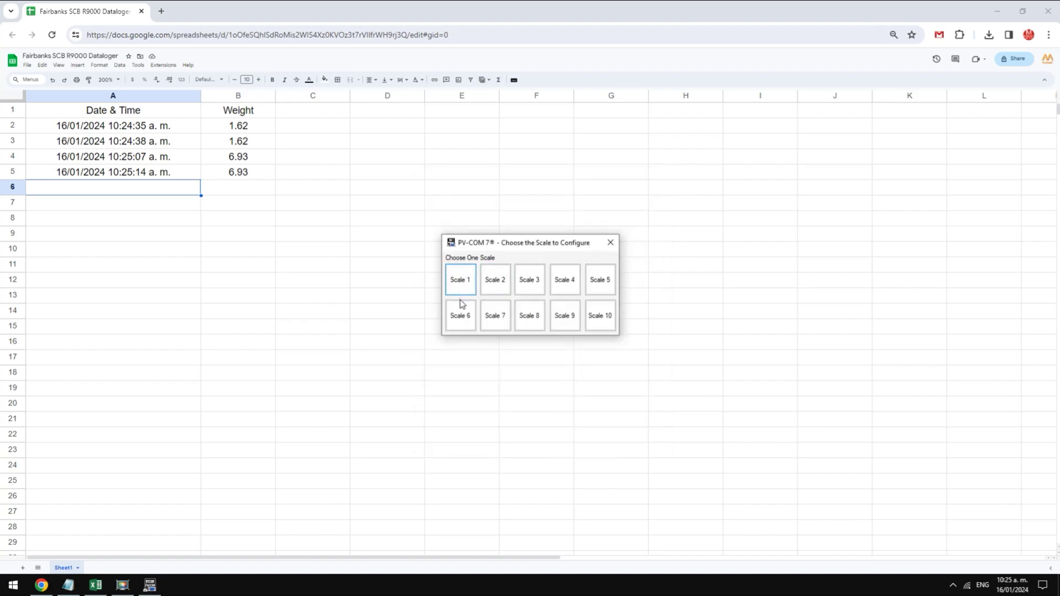
click(456, 282)
click(439, 198)
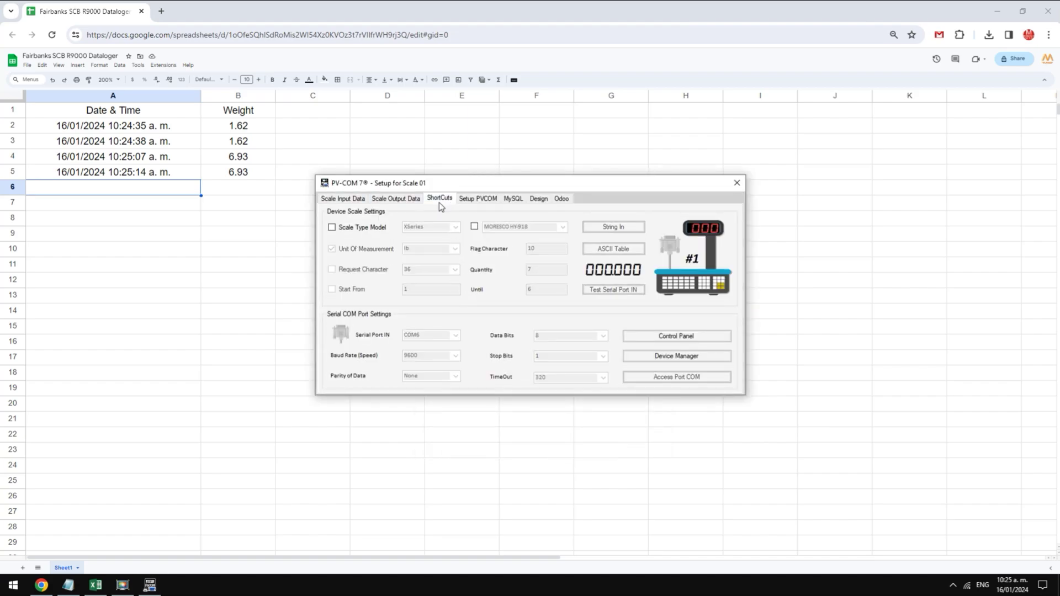
Clear the Prefix 1 and Prefix 2 actions and the Sufix 1, Sufix 2 and Sufix 3 actions.
click(417, 275)
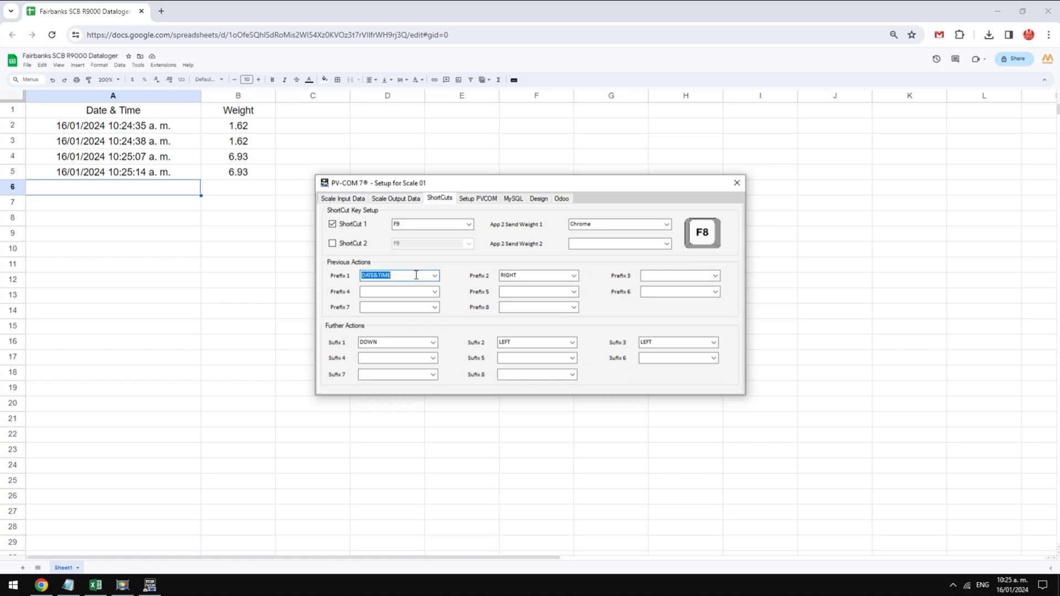
key(BackSpace)
click(543, 276)
key(BackSpace)
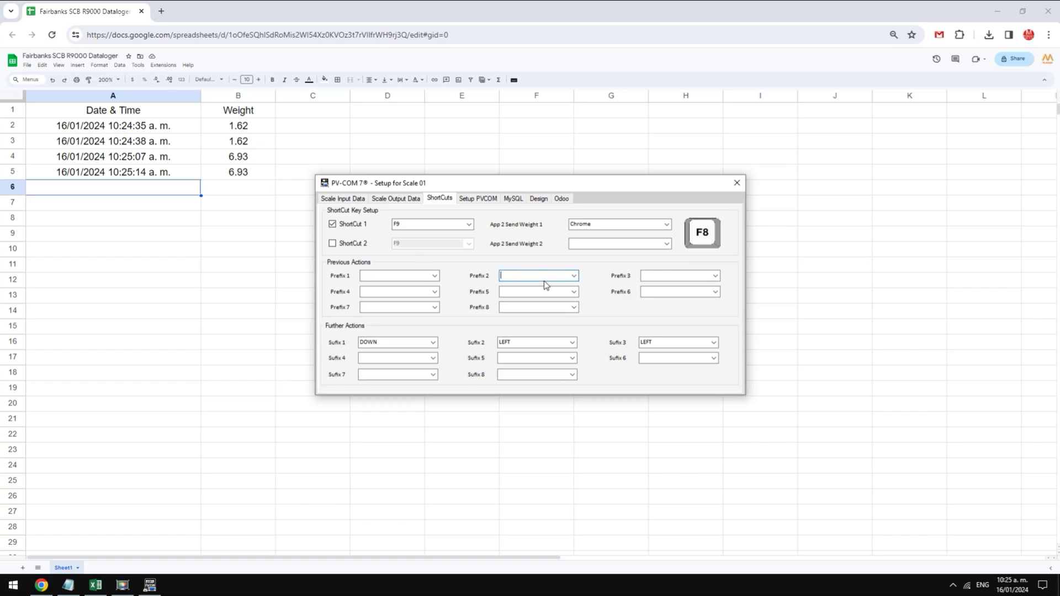
click(400, 347)
key(BackSpace)
click(519, 343)
key(BackSpace)
click(674, 343)
key(BackSpace)
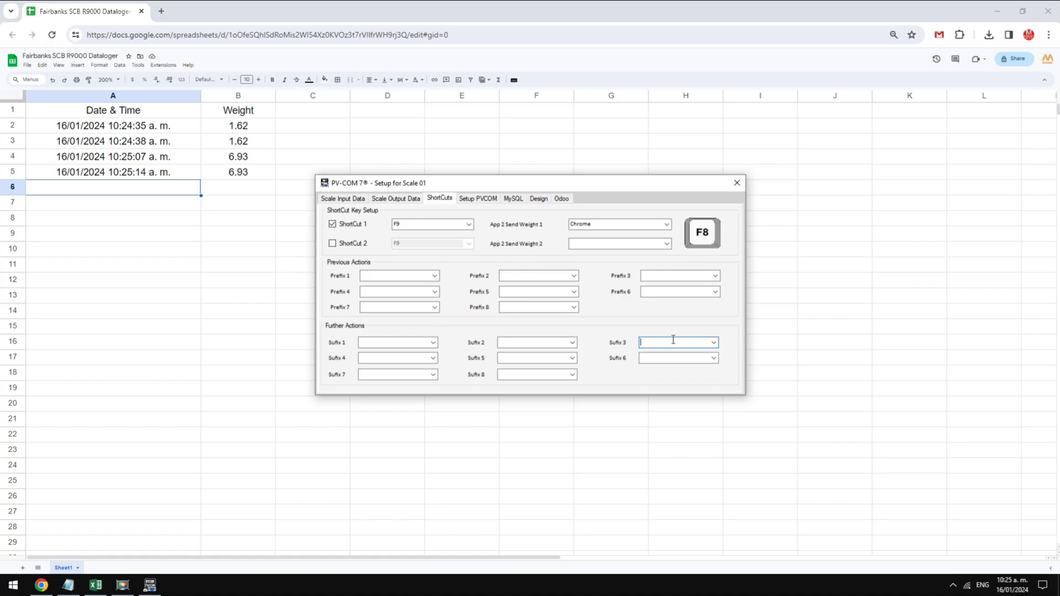
Set Sufix 1 to DOWN as the only further action and close the Scale 1 setup.
click(433, 343)
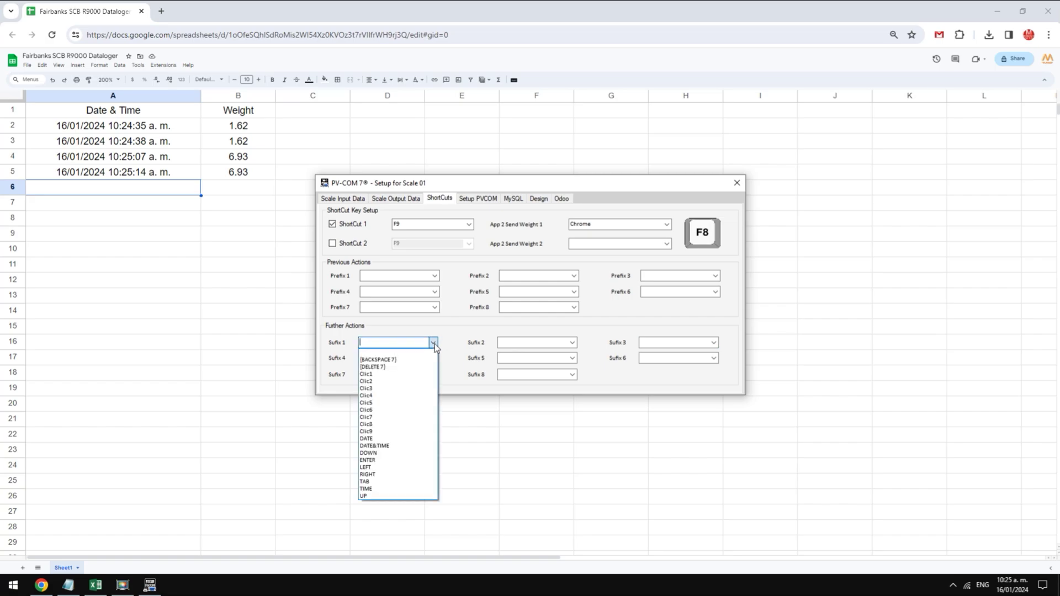
click(393, 453)
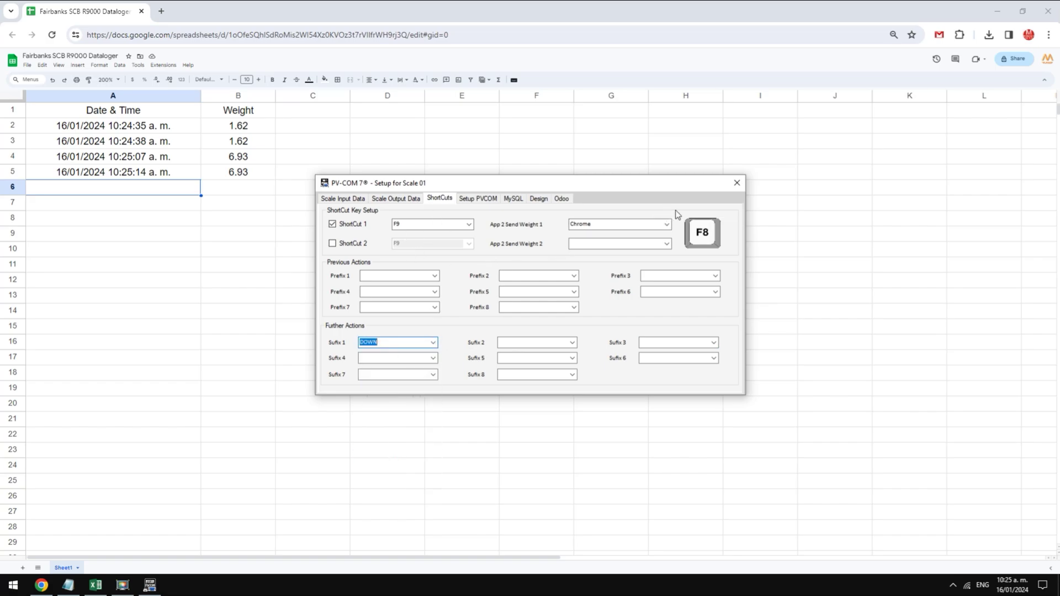
click(736, 182)
Record six weight-only readings of 6.93 down the Weight column, from cell B6 to B11.
click(255, 191)
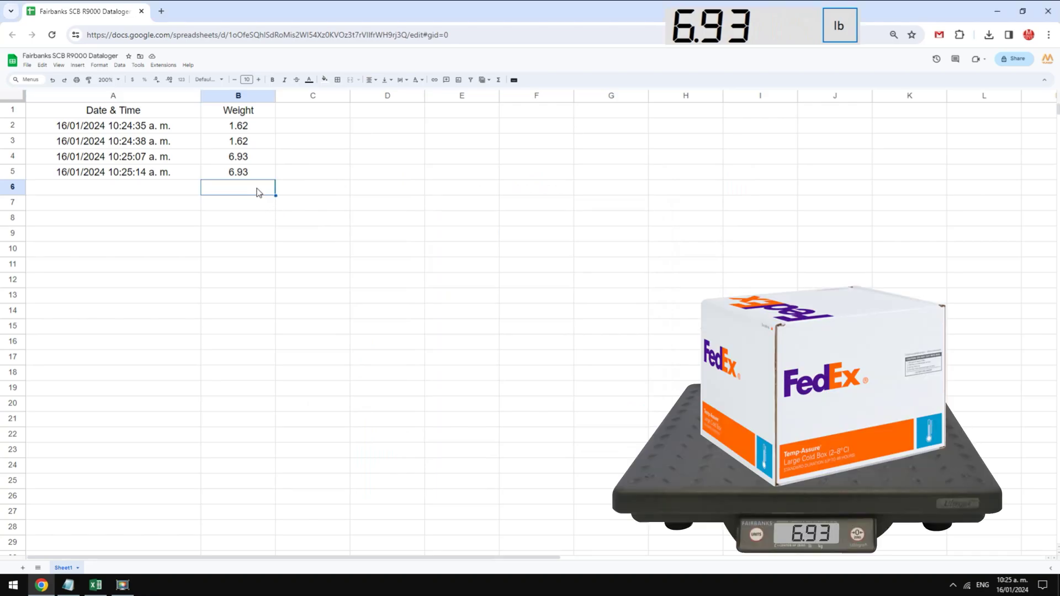
click(831, 31)
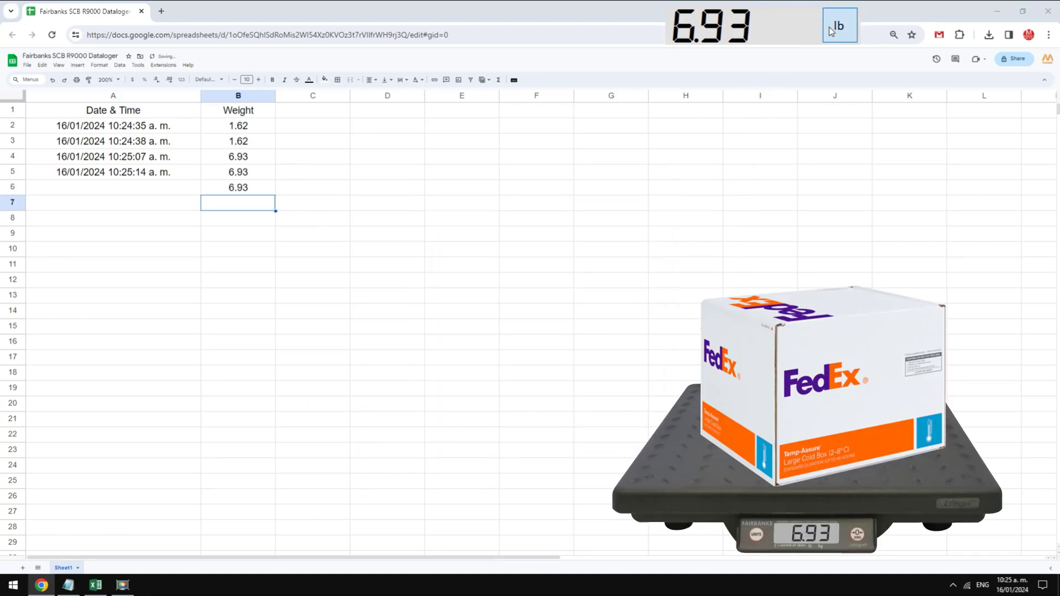
click(829, 32)
click(826, 33)
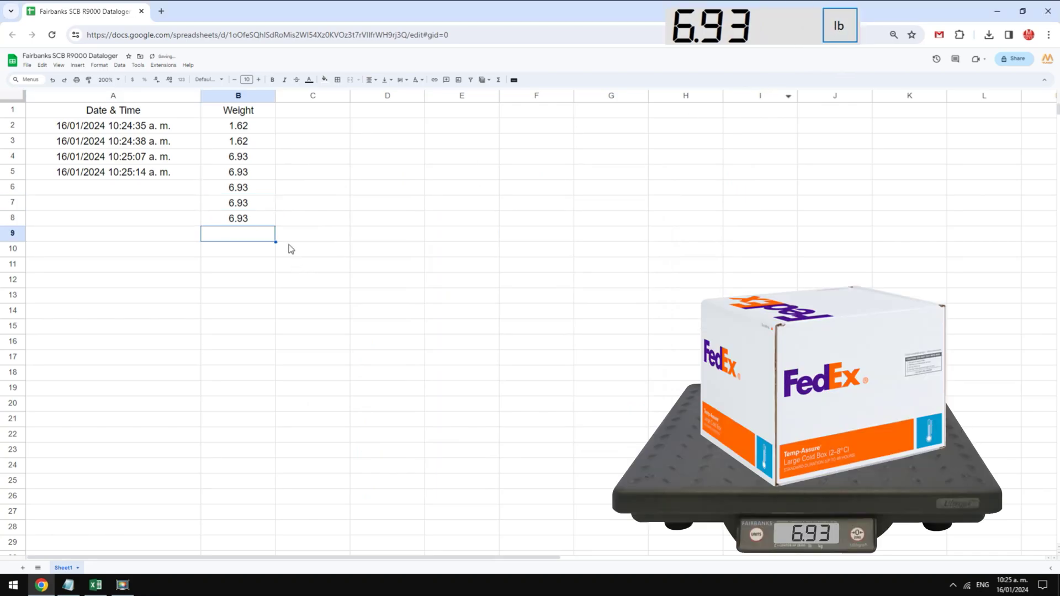
key(F9)
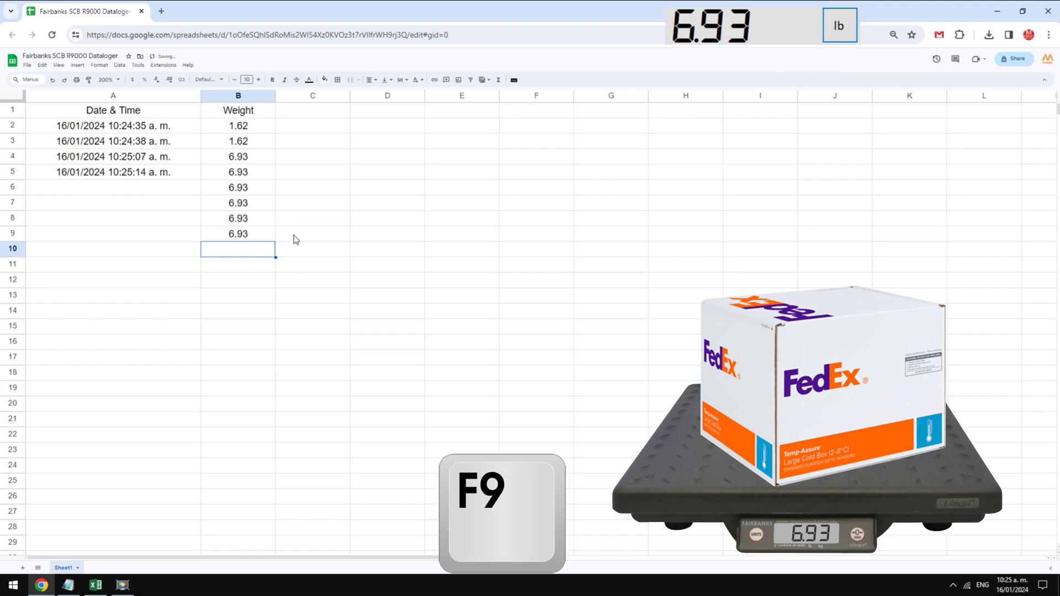
key(F9)
key(F9)
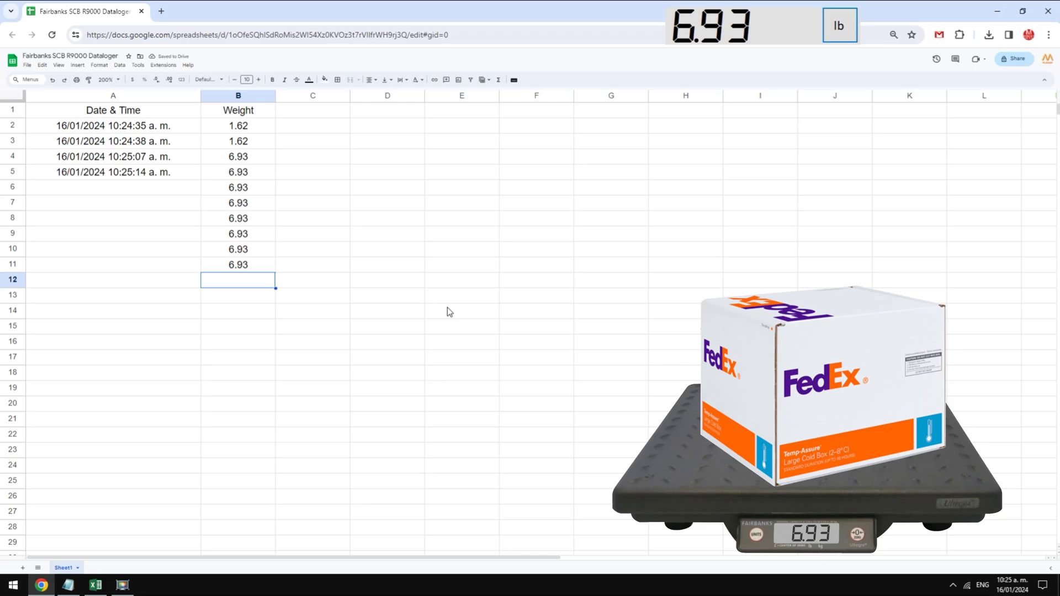
Go back to PV-COM 7's main menu and bring up the shortcut settings for Scale 1.
click(953, 585)
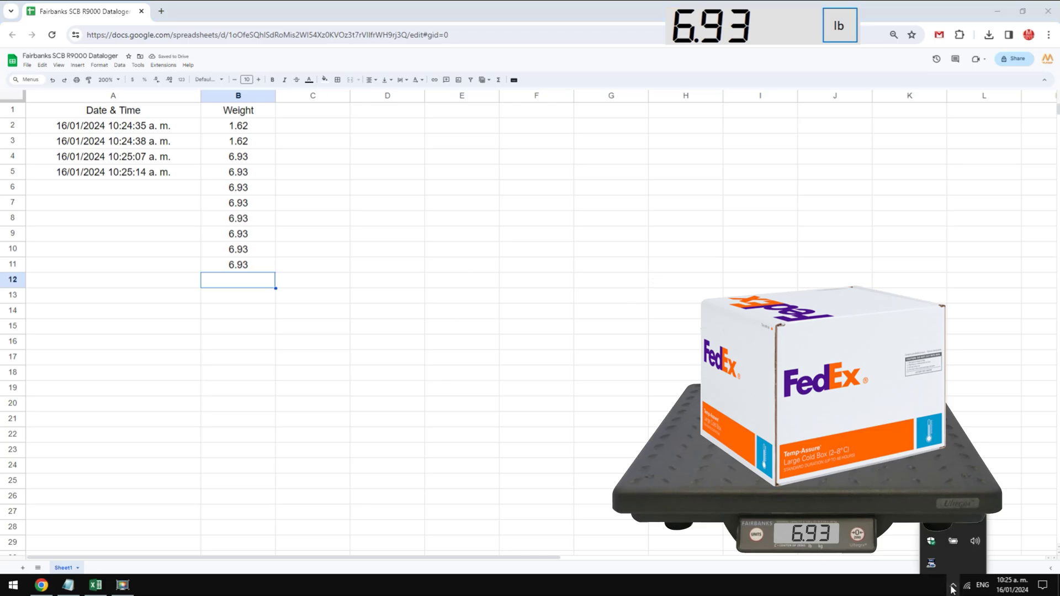
right_click(935, 564)
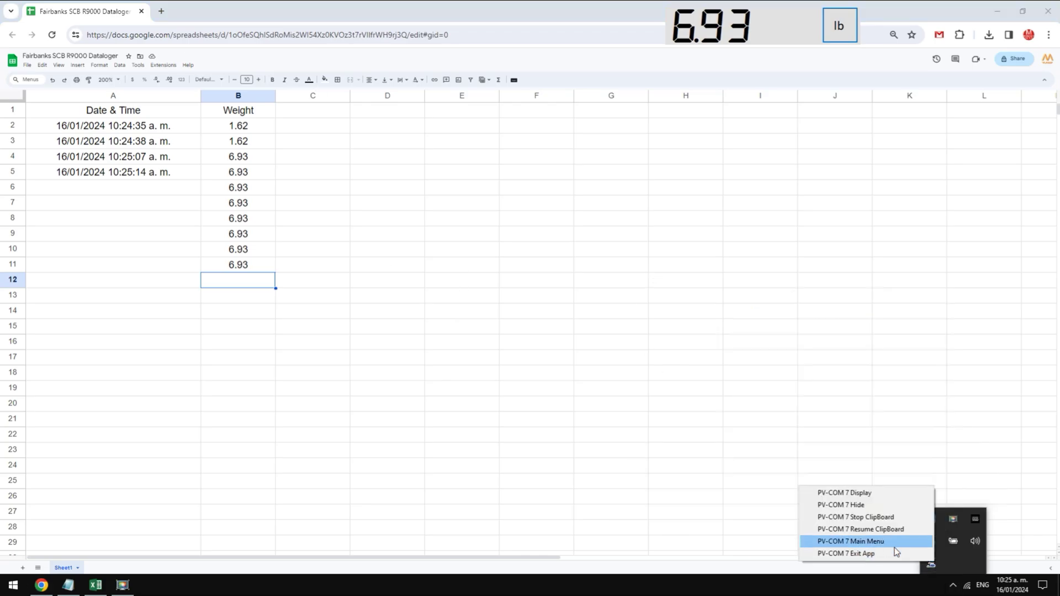
click(896, 542)
click(544, 239)
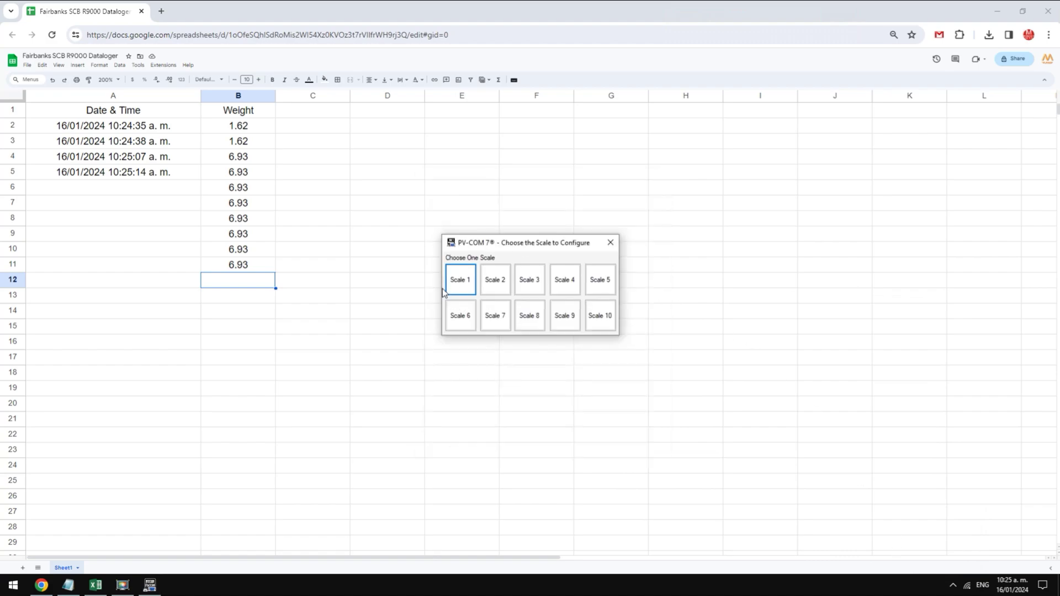
click(450, 288)
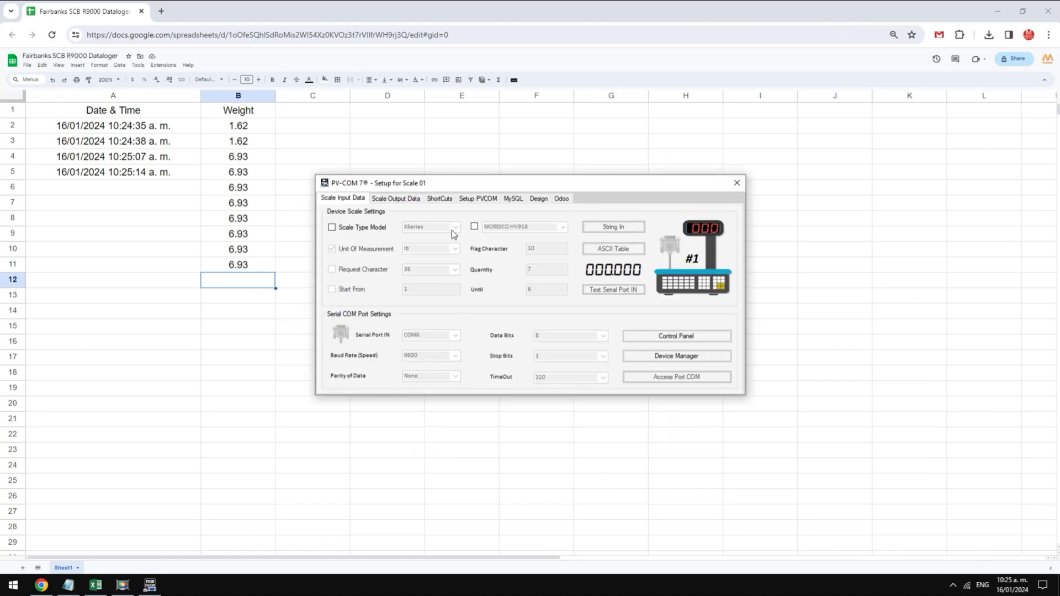
click(437, 198)
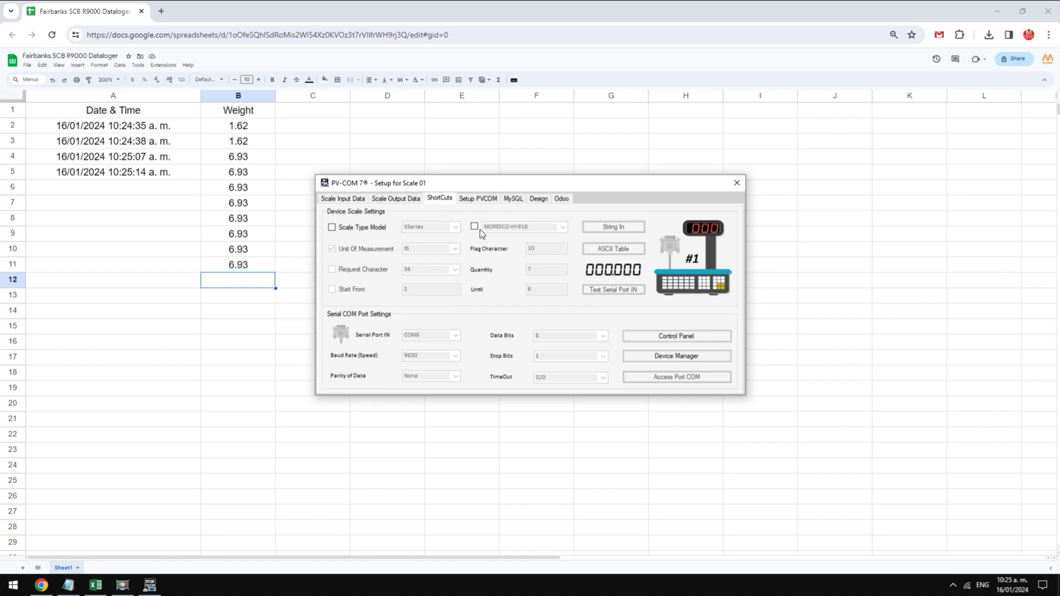
Review the list of applications available as the weight destination for ShortCut 1, keeping chrome.
click(666, 226)
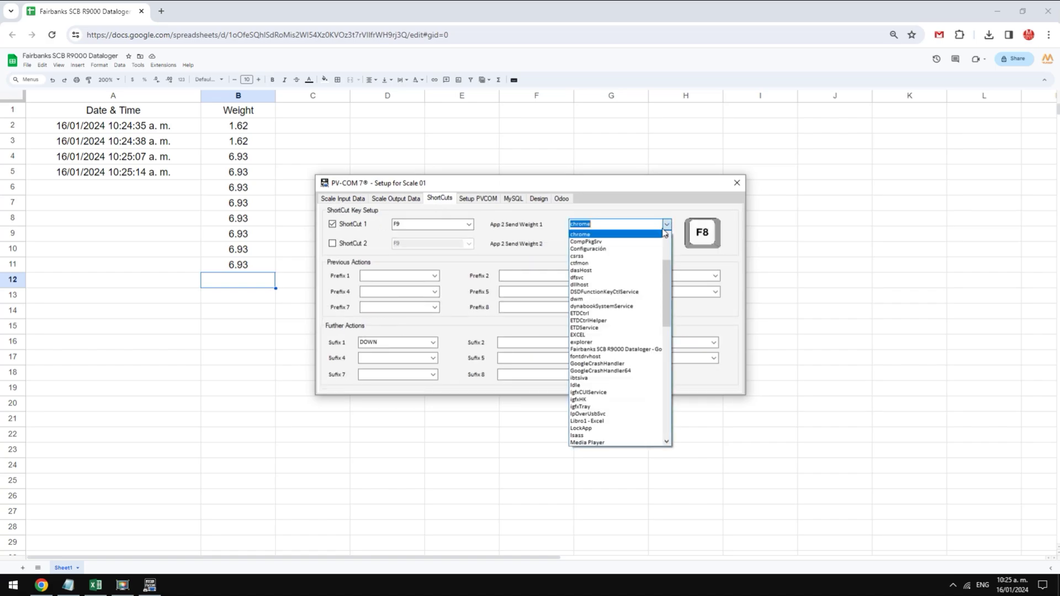
scroll(619, 414, down, 2)
click(666, 224)
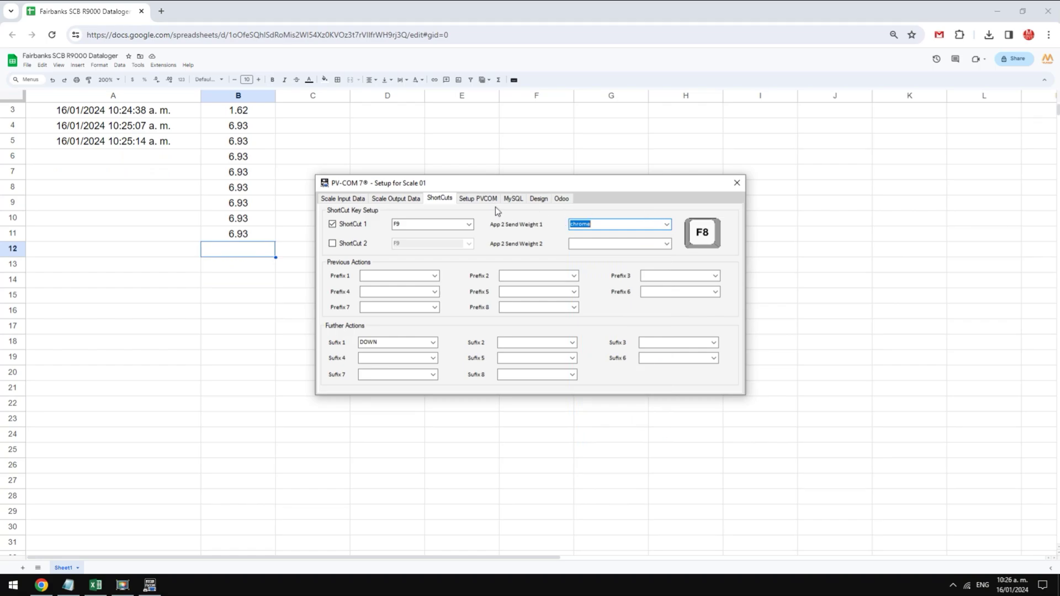
Open Scale 1's design settings and test the PVCOM viewfinder at its current size.
click(556, 201)
click(539, 201)
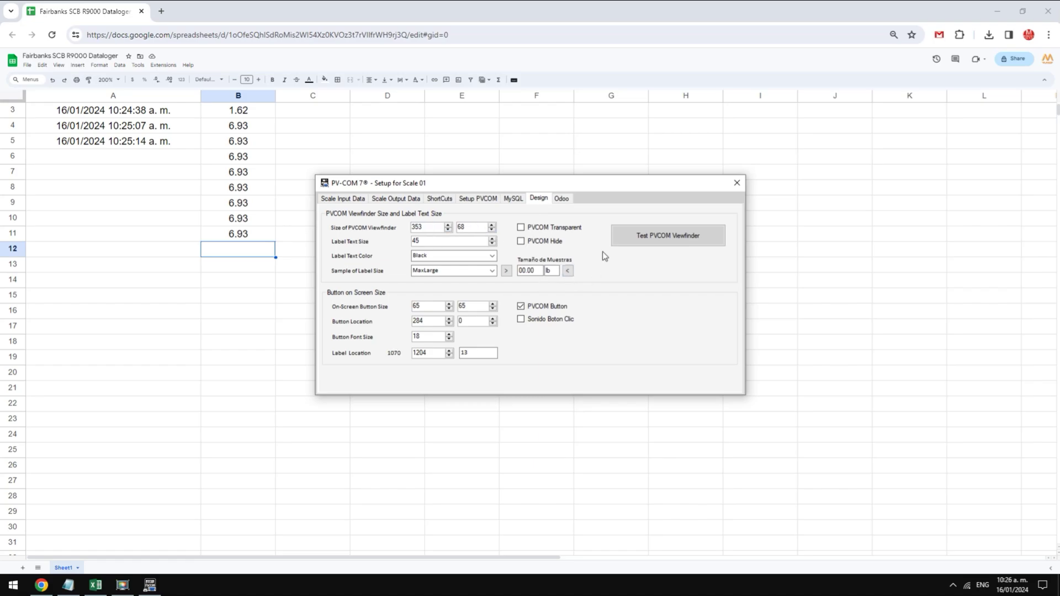
click(643, 237)
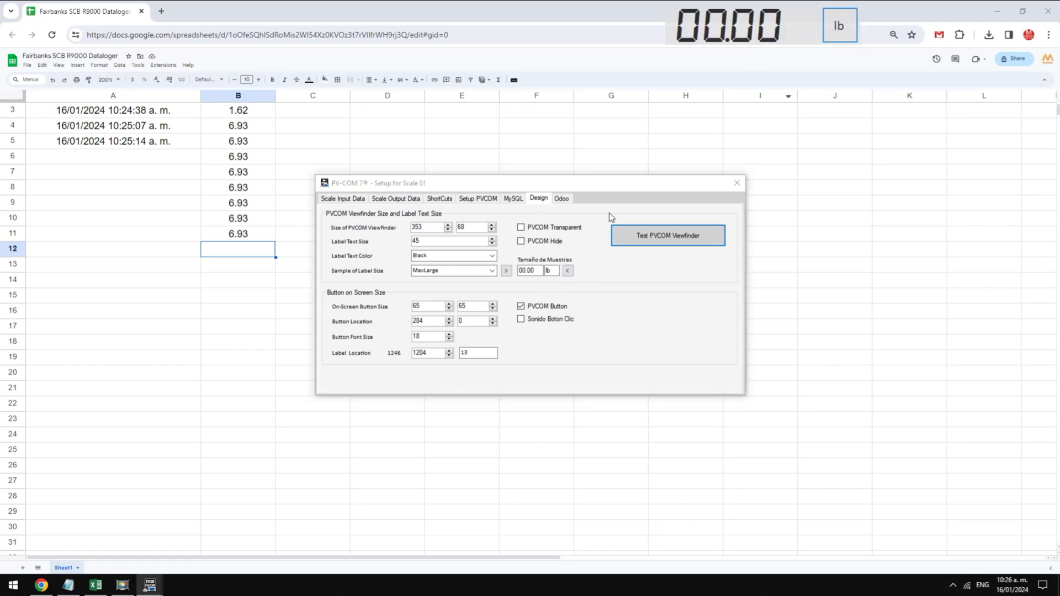
Apply the Little label size sample to the viewfinder and test it on screen.
click(489, 270)
click(430, 280)
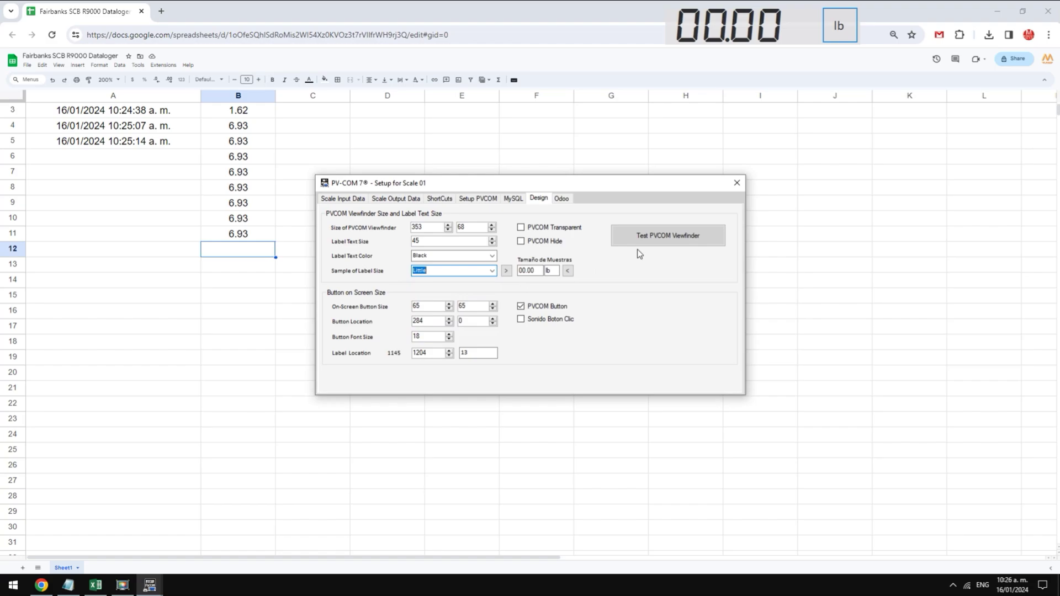
click(504, 271)
click(654, 232)
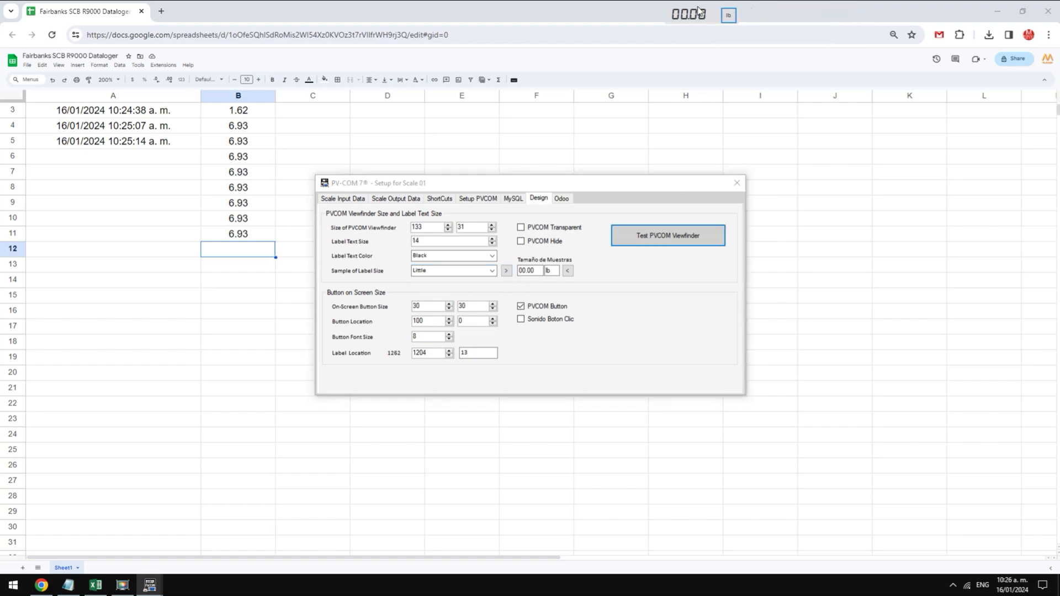
click(550, 244)
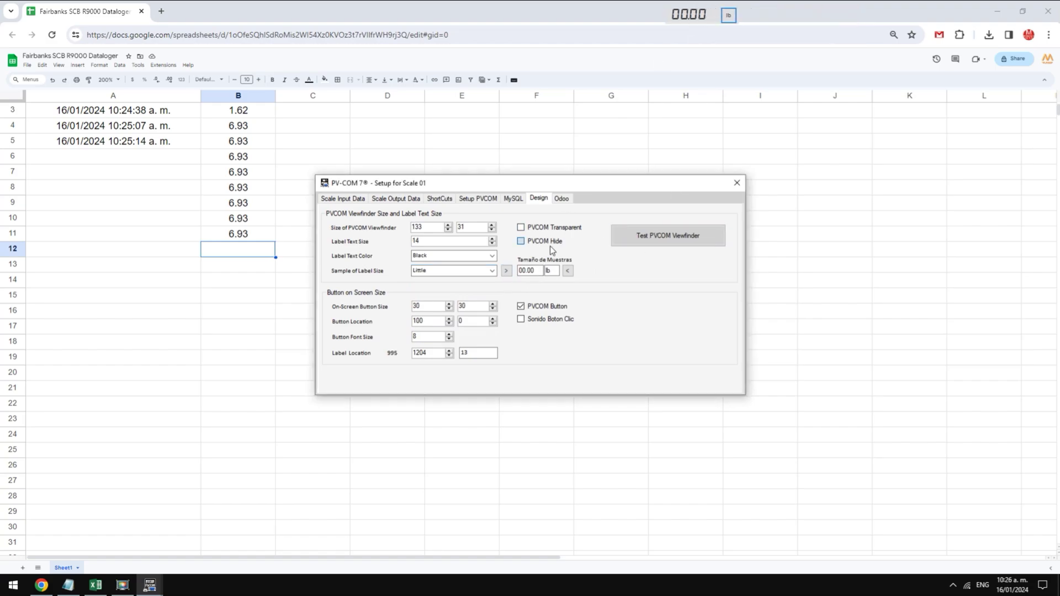
Enable writing to MySQL with server IP 127.0.0.1 and turn on Increase the consecutive.
click(518, 200)
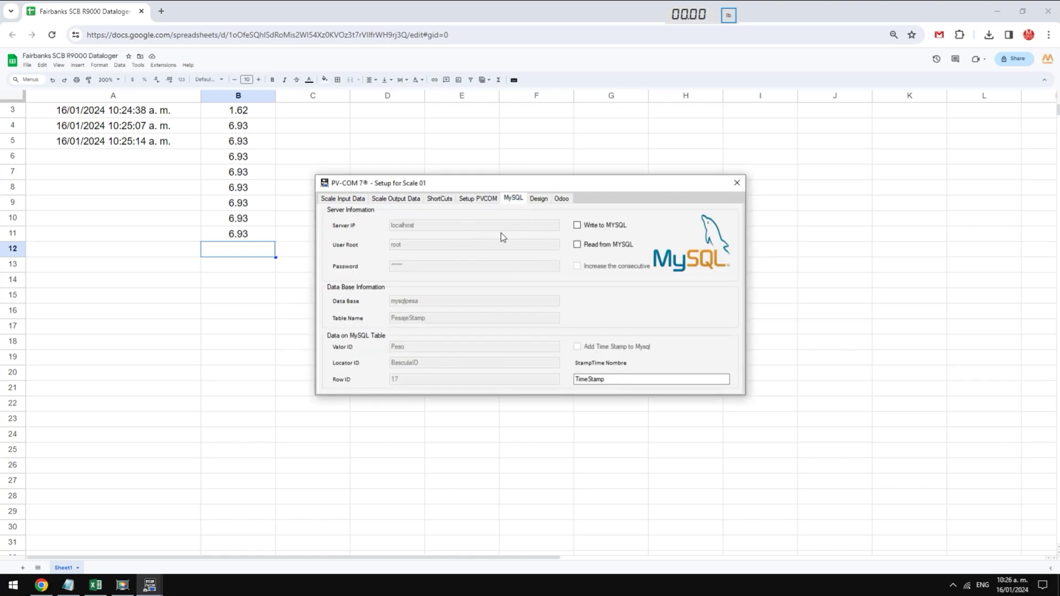
click(577, 225)
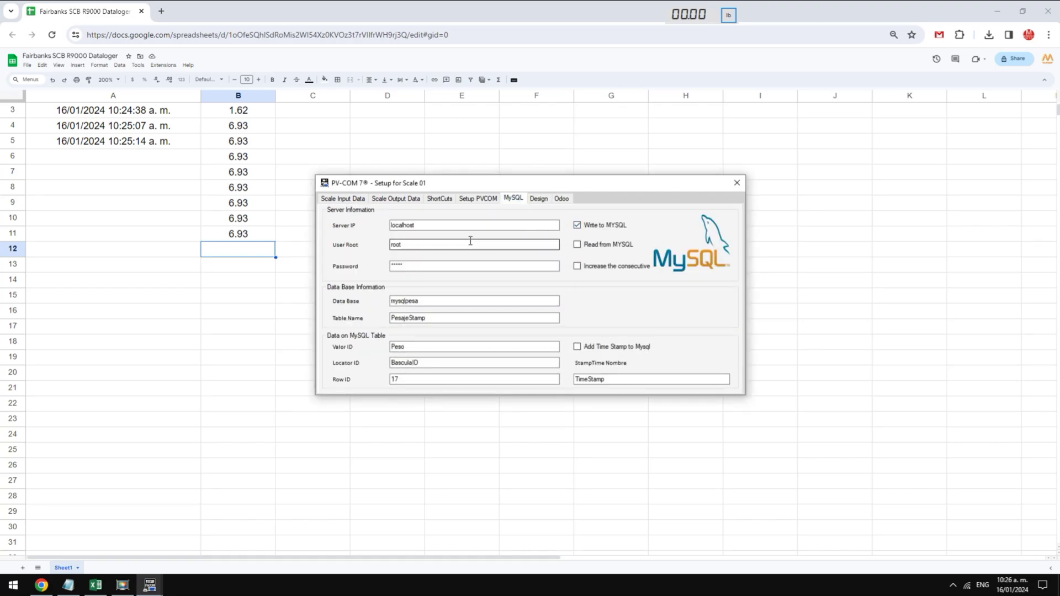
double_click(426, 224)
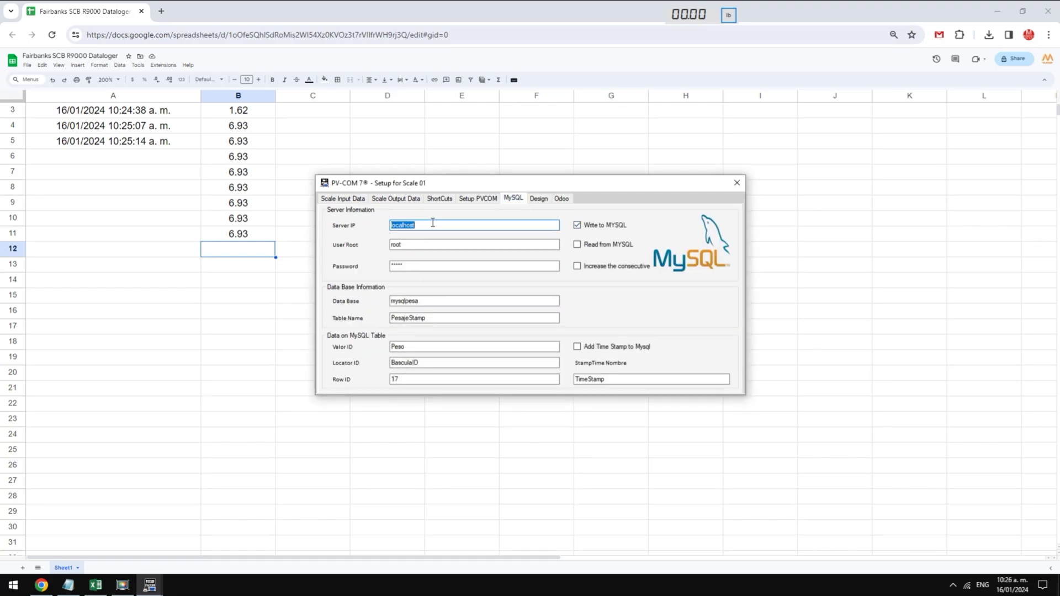
text(127.0.0.1)
key(Tab)
key(Tab)
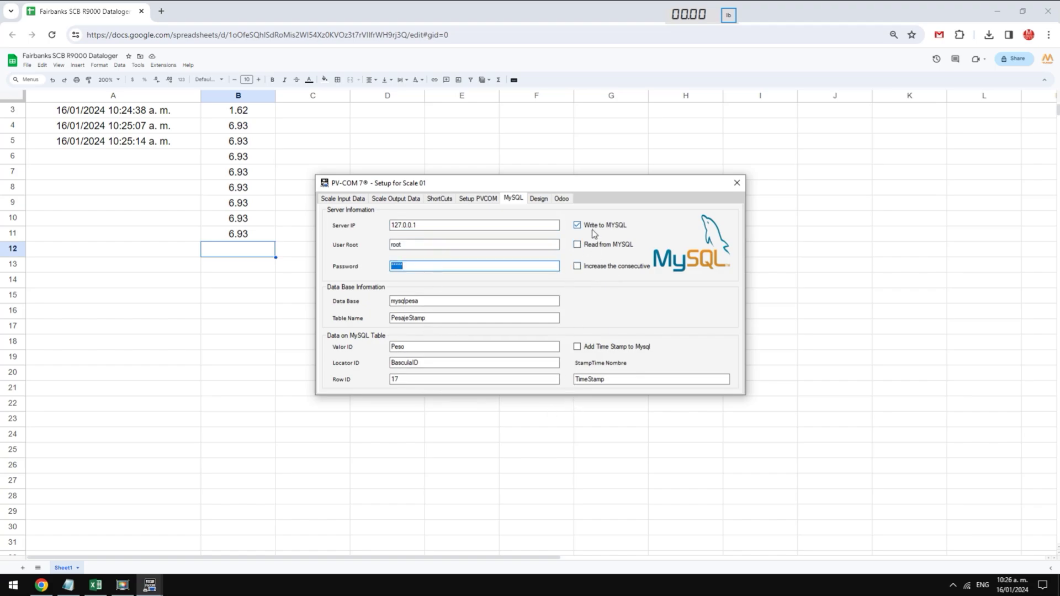
click(599, 271)
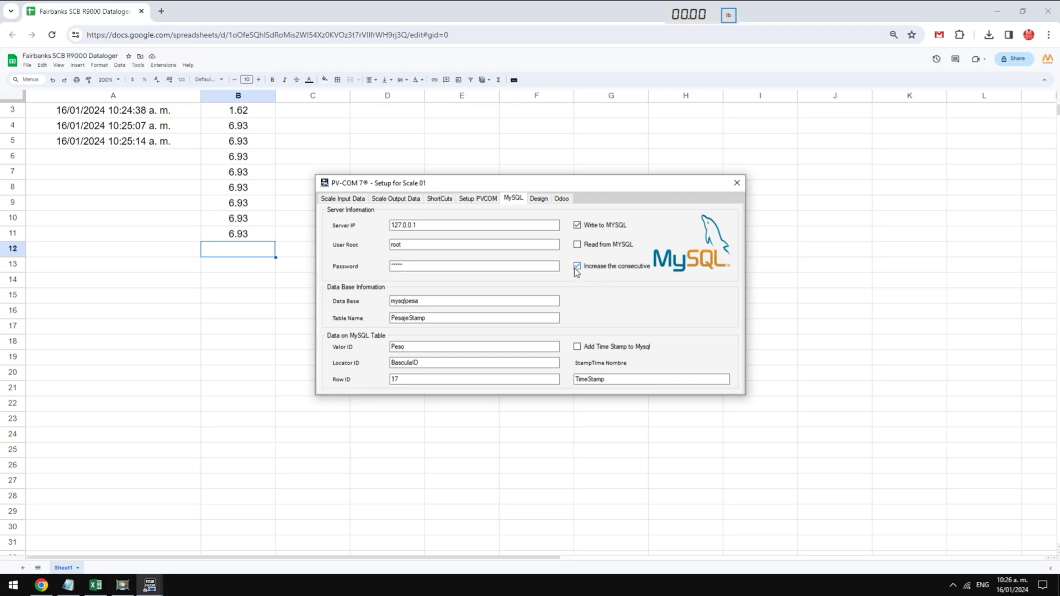